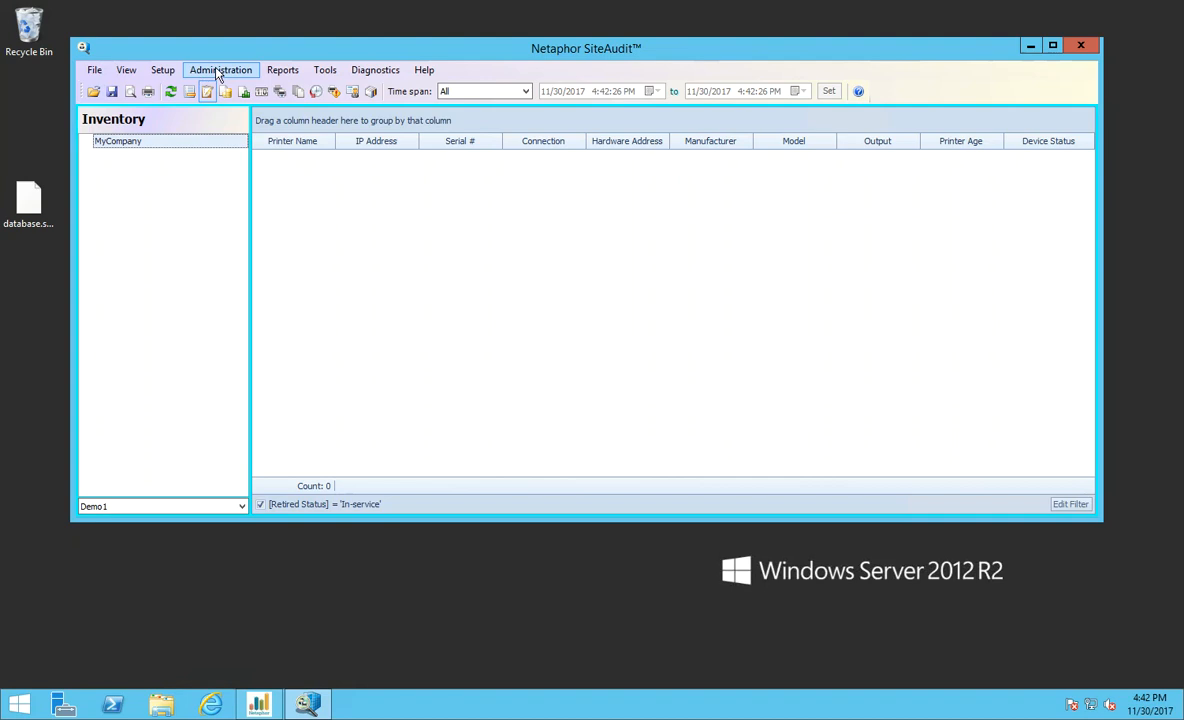
Step: Open the configuration details and examine the license information, including the licensed features
click(388, 74)
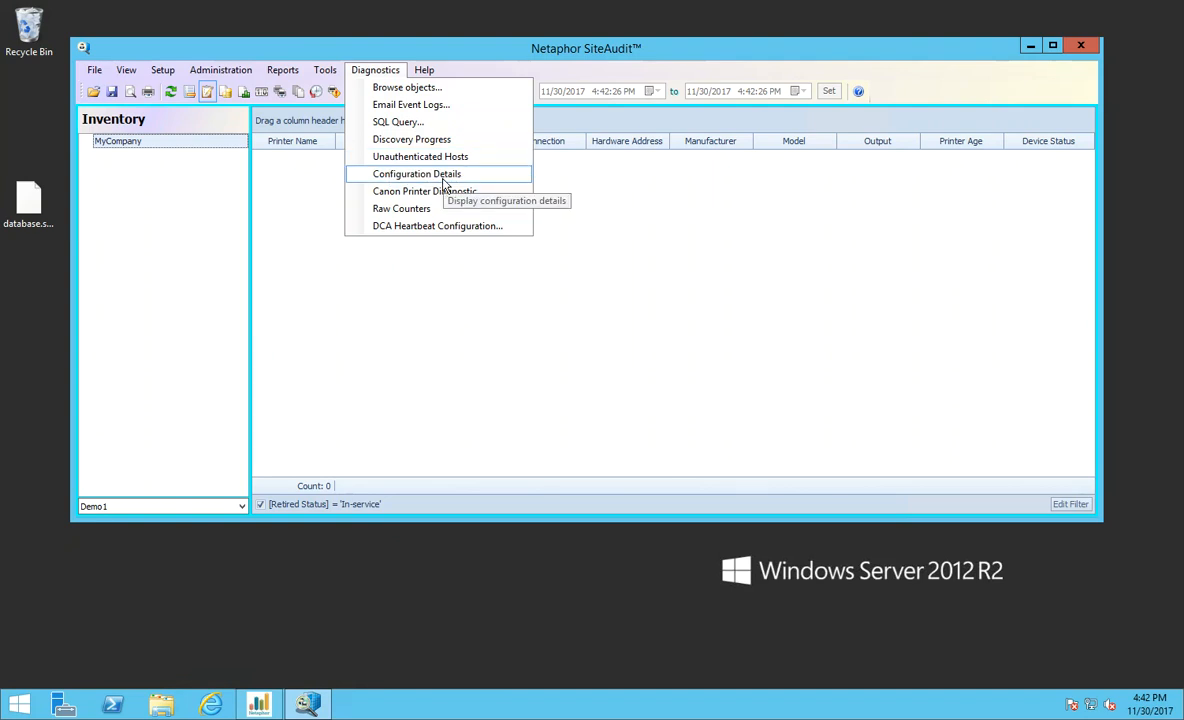
click(438, 177)
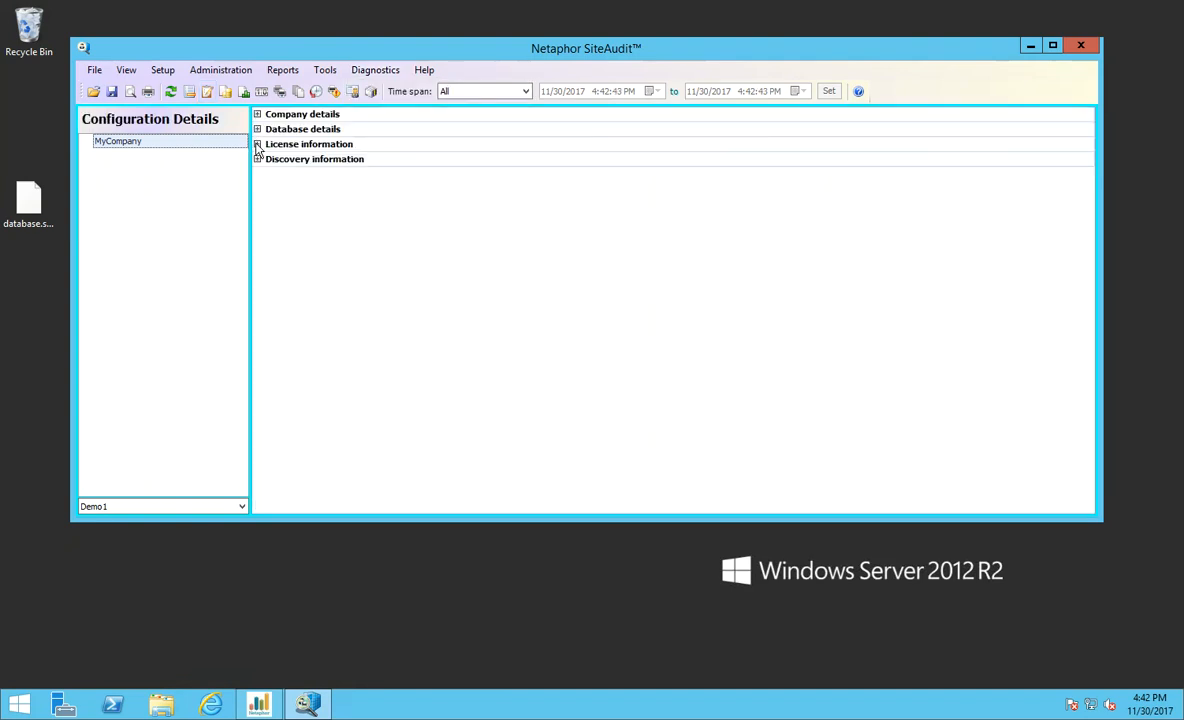
click(257, 144)
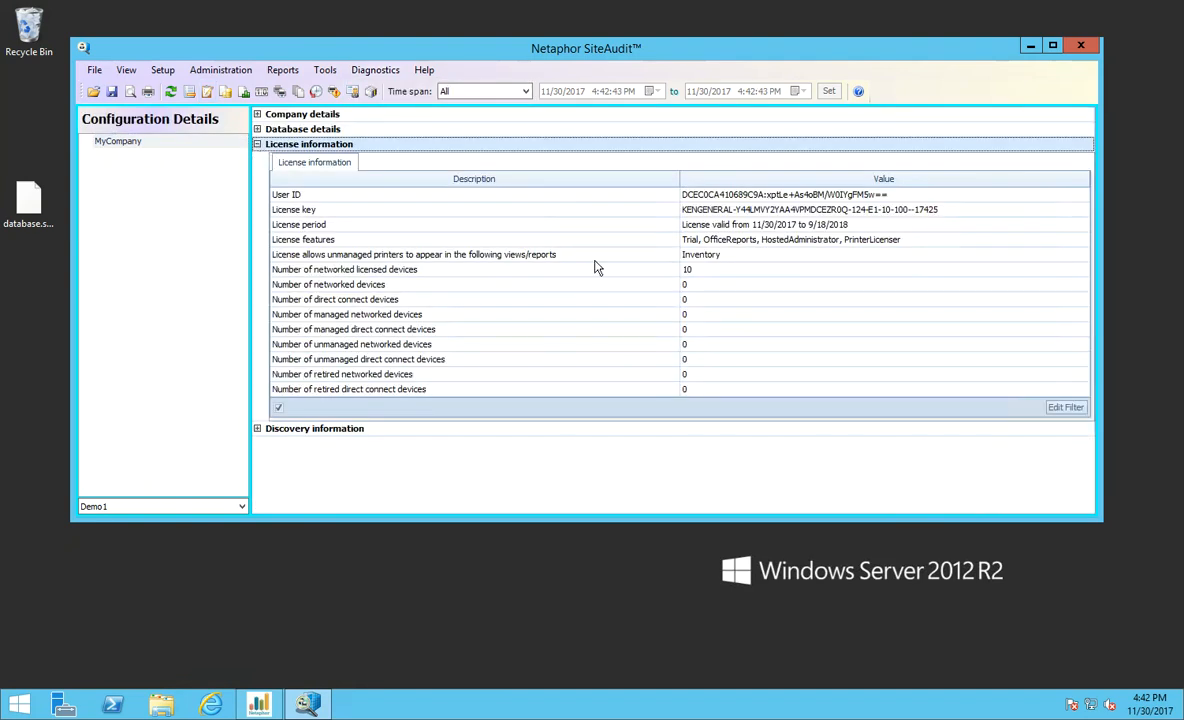
click(756, 244)
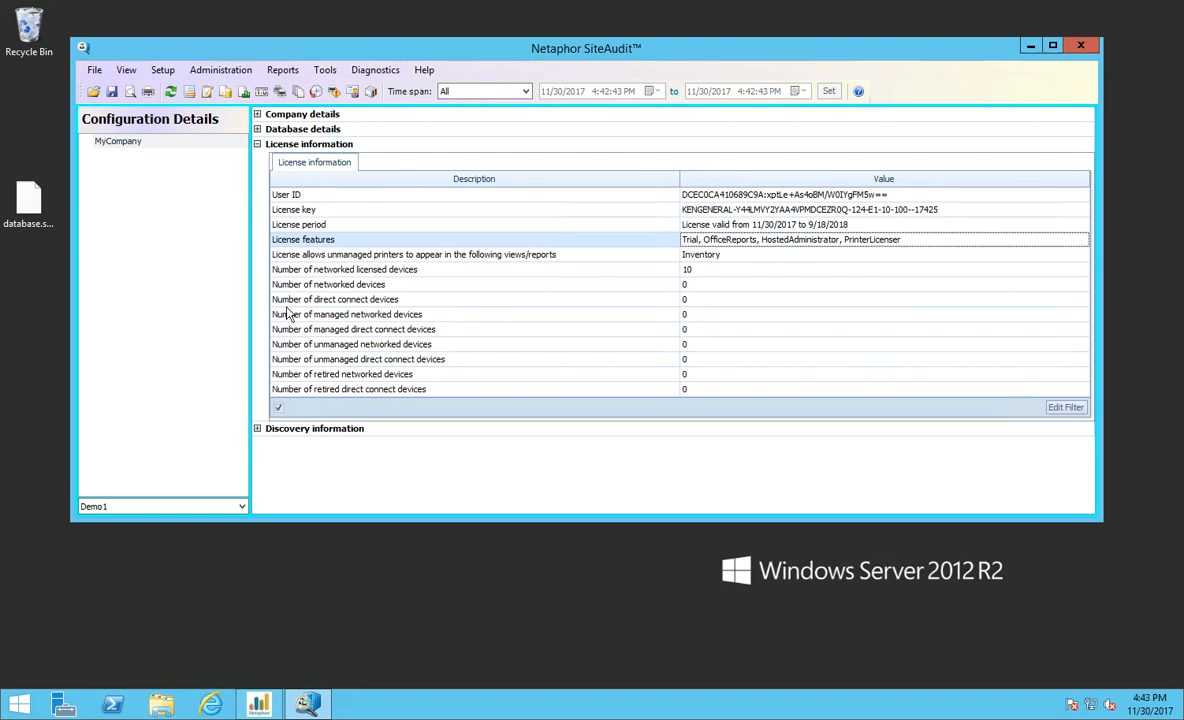
click(357, 473)
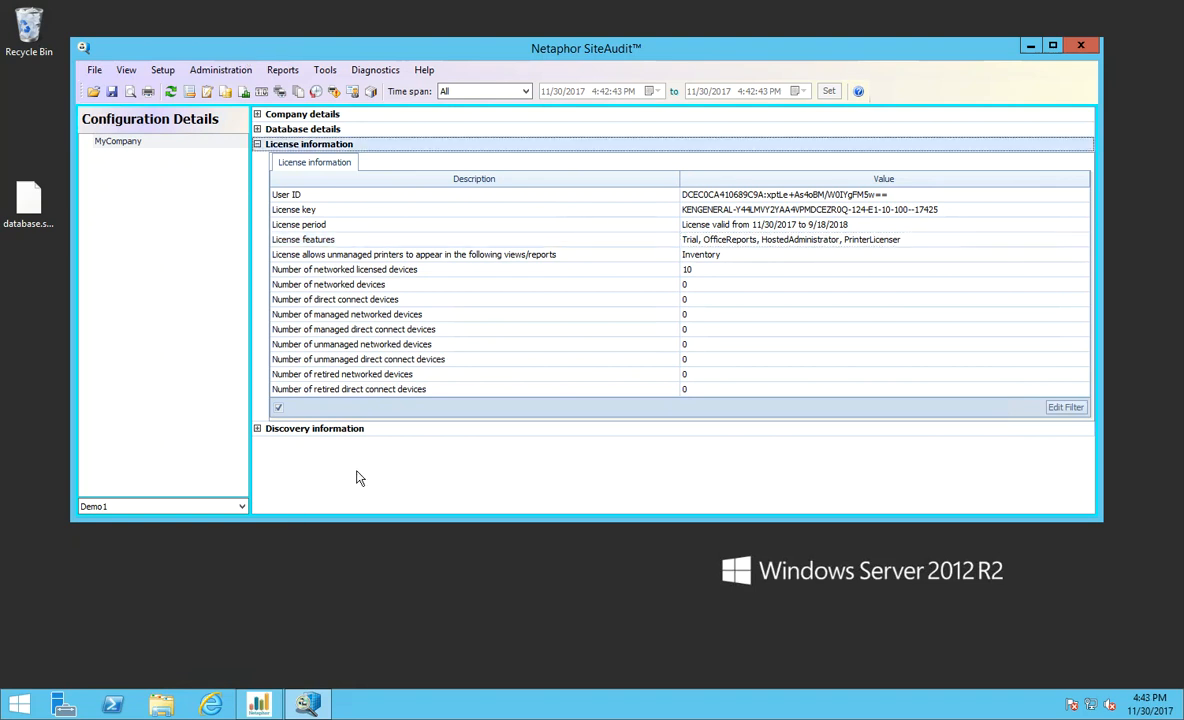
Step: Return to the inventory view and display the printers stored in the Demo_SNMP database
click(209, 97)
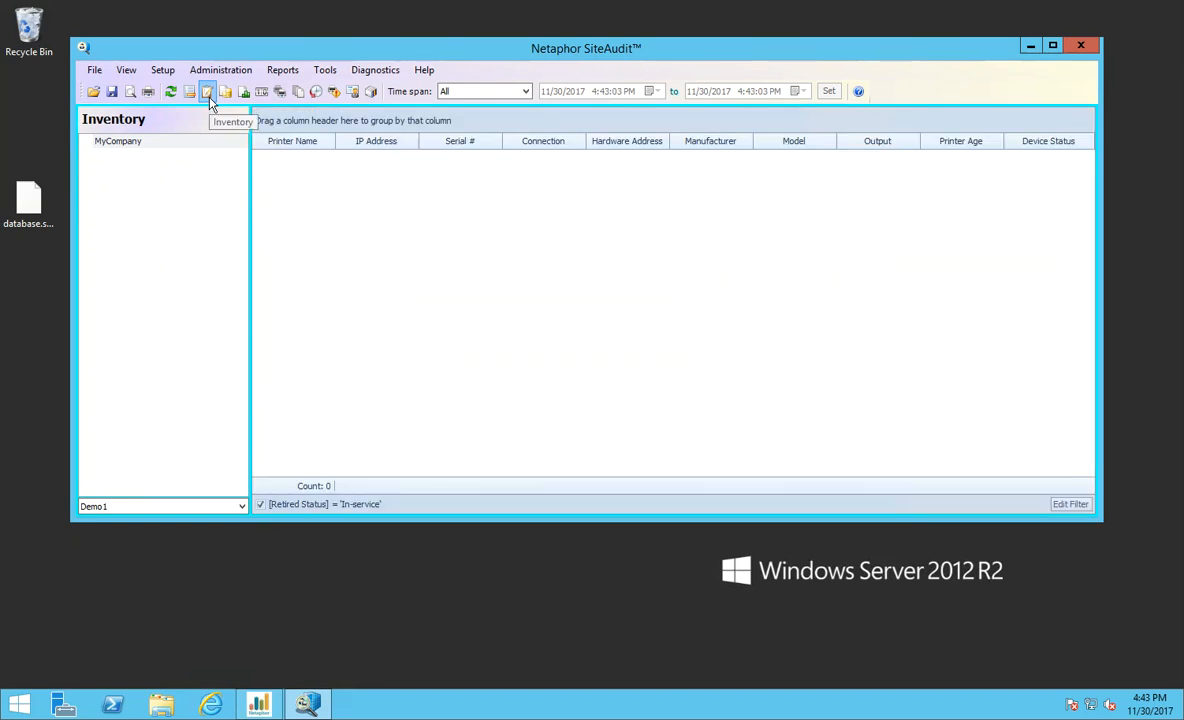
click(241, 507)
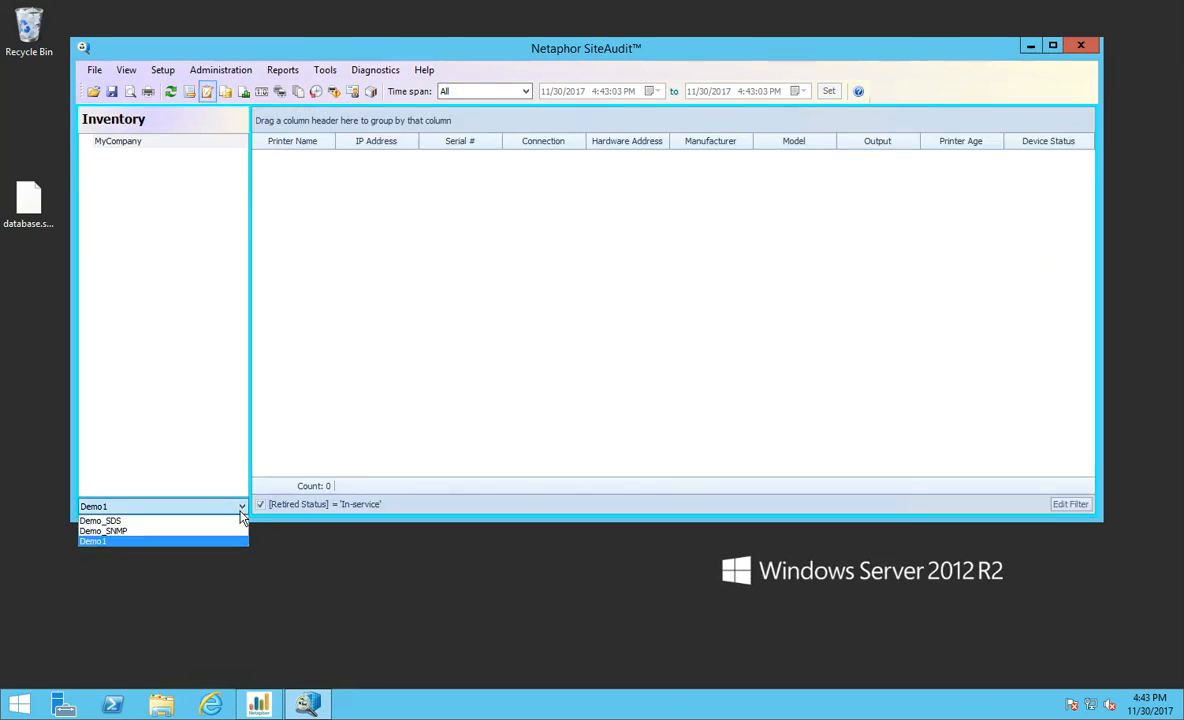
click(123, 532)
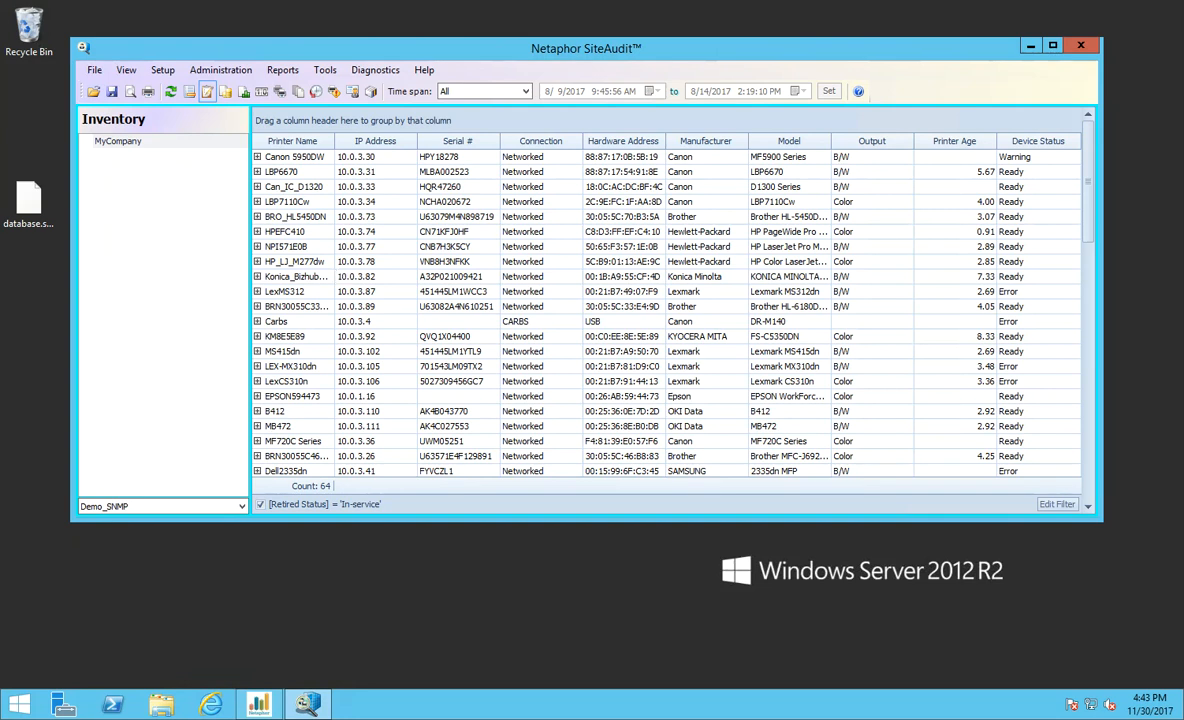
Step: Configure the database connection from the desktop key file database.sakey and apply it
click(33, 215)
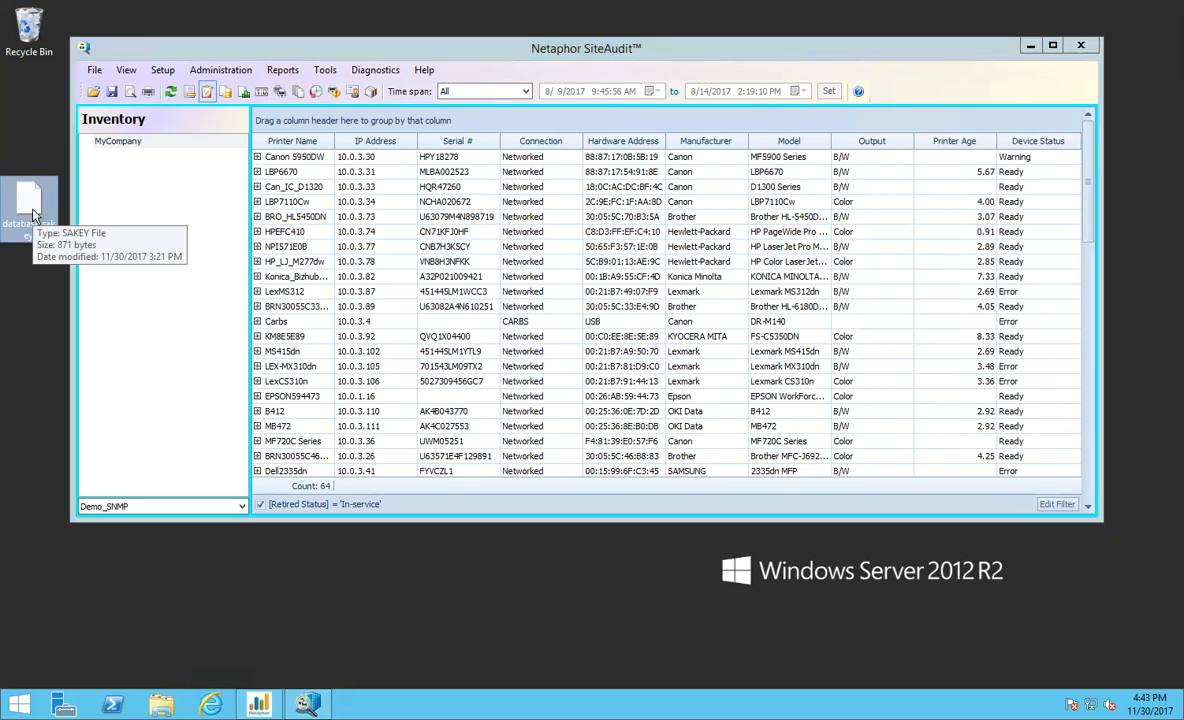
click(161, 76)
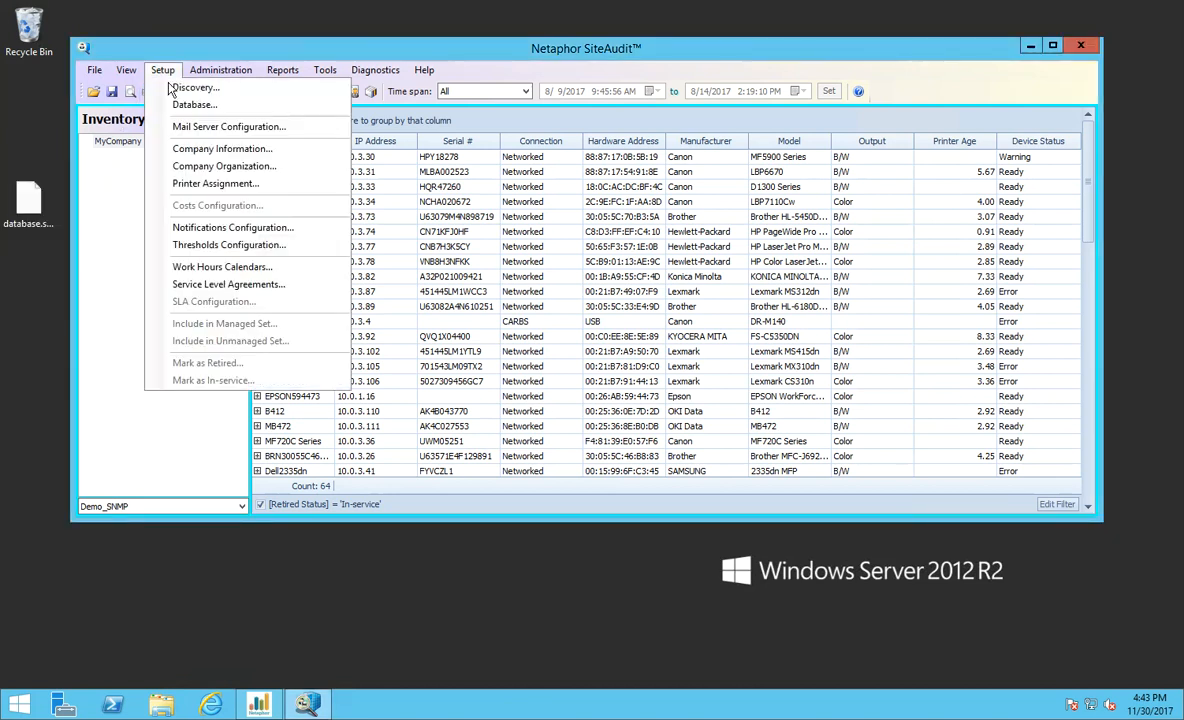
click(194, 104)
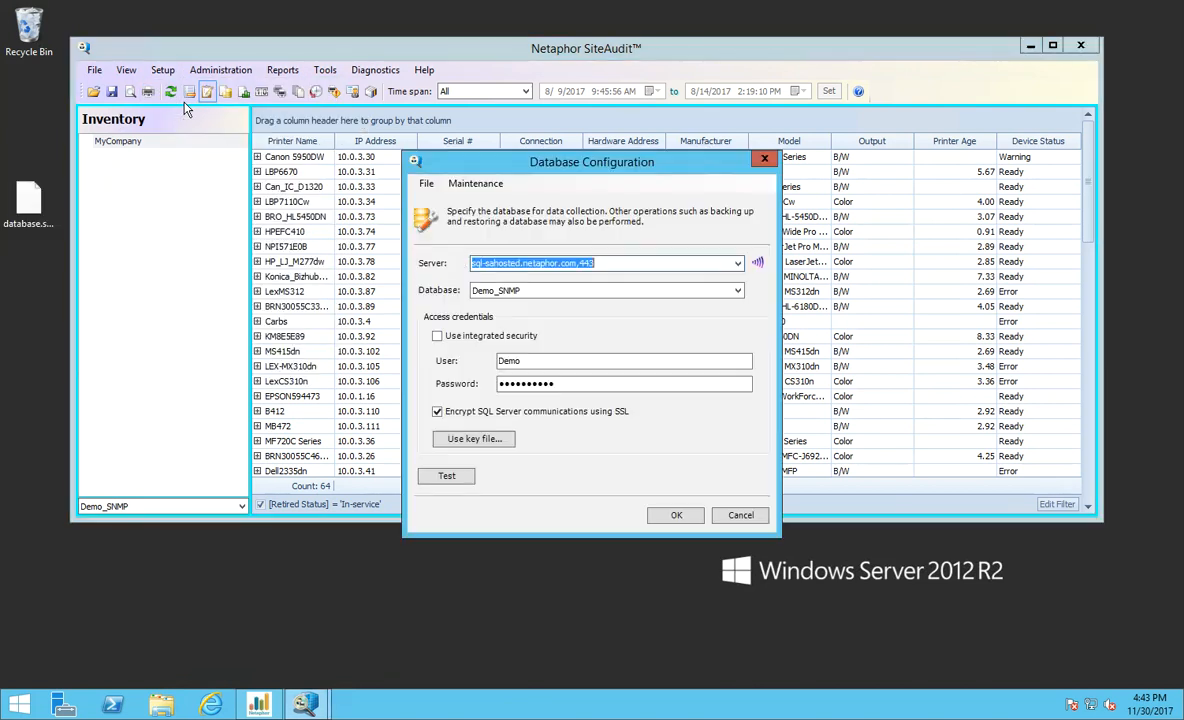
click(470, 441)
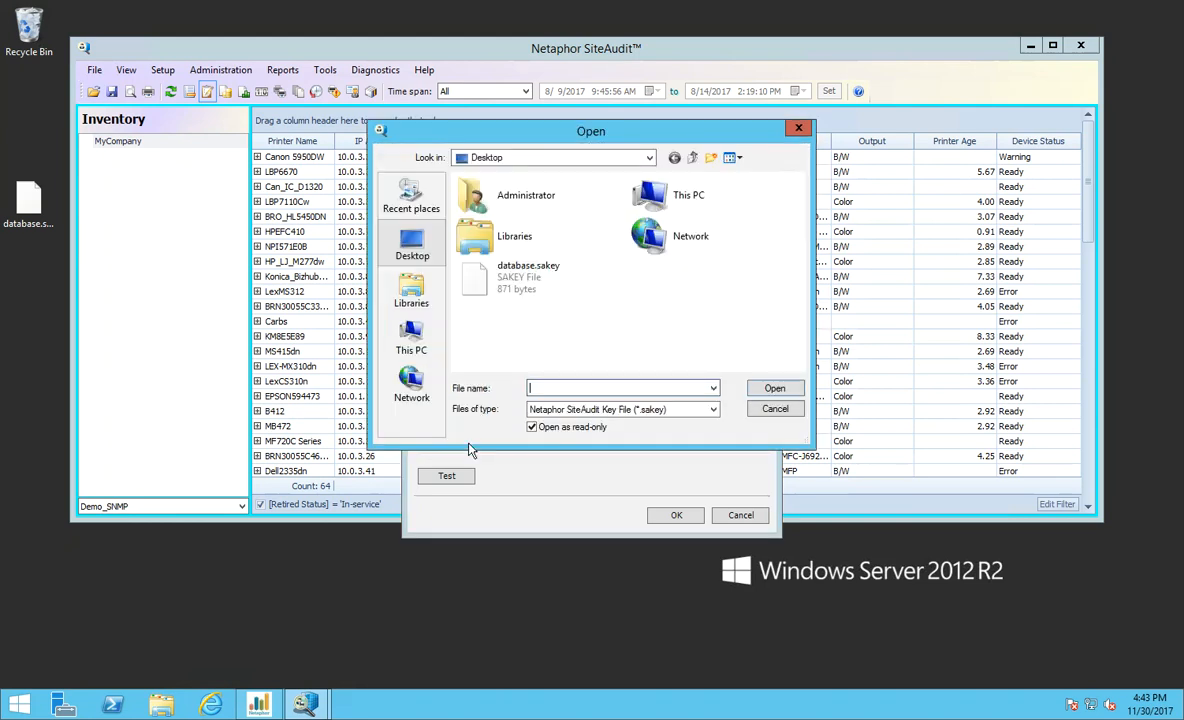
click(490, 280)
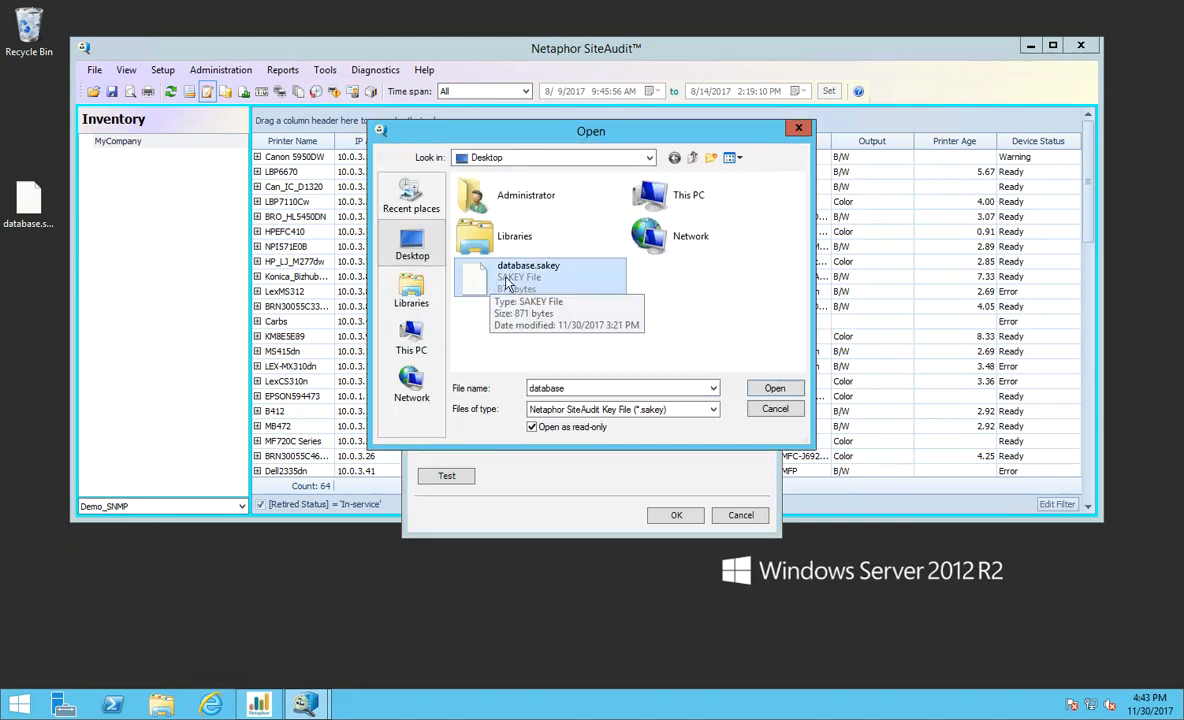
click(775, 388)
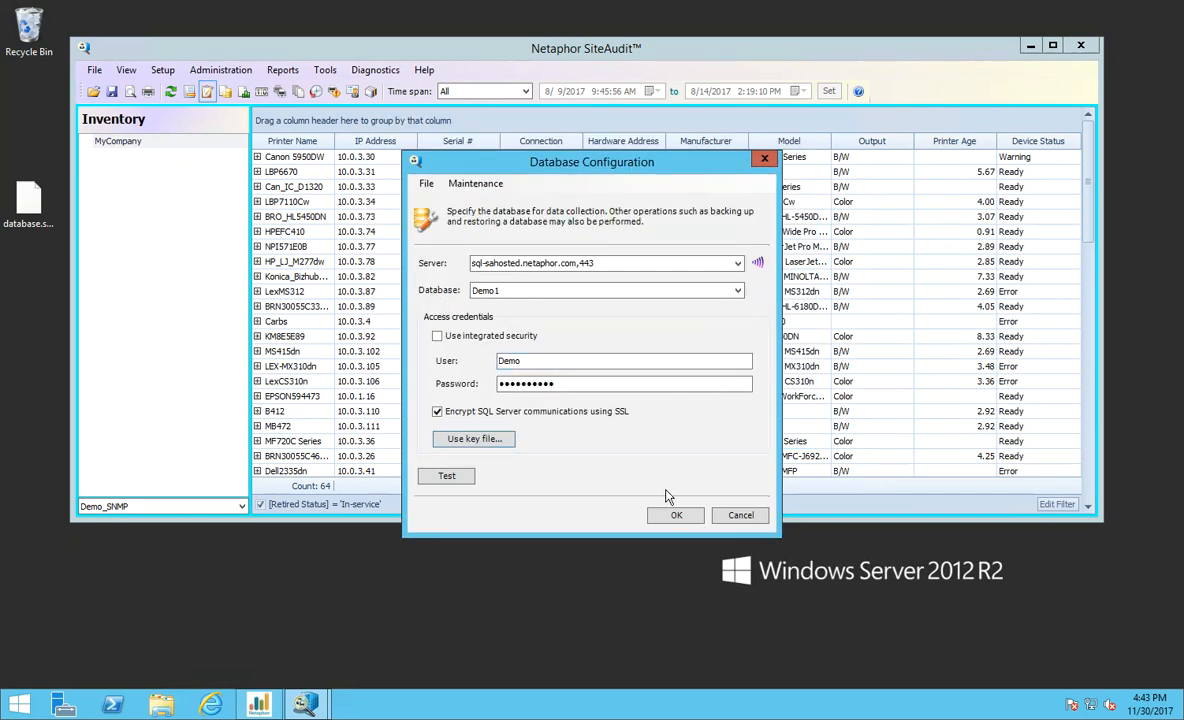
click(674, 516)
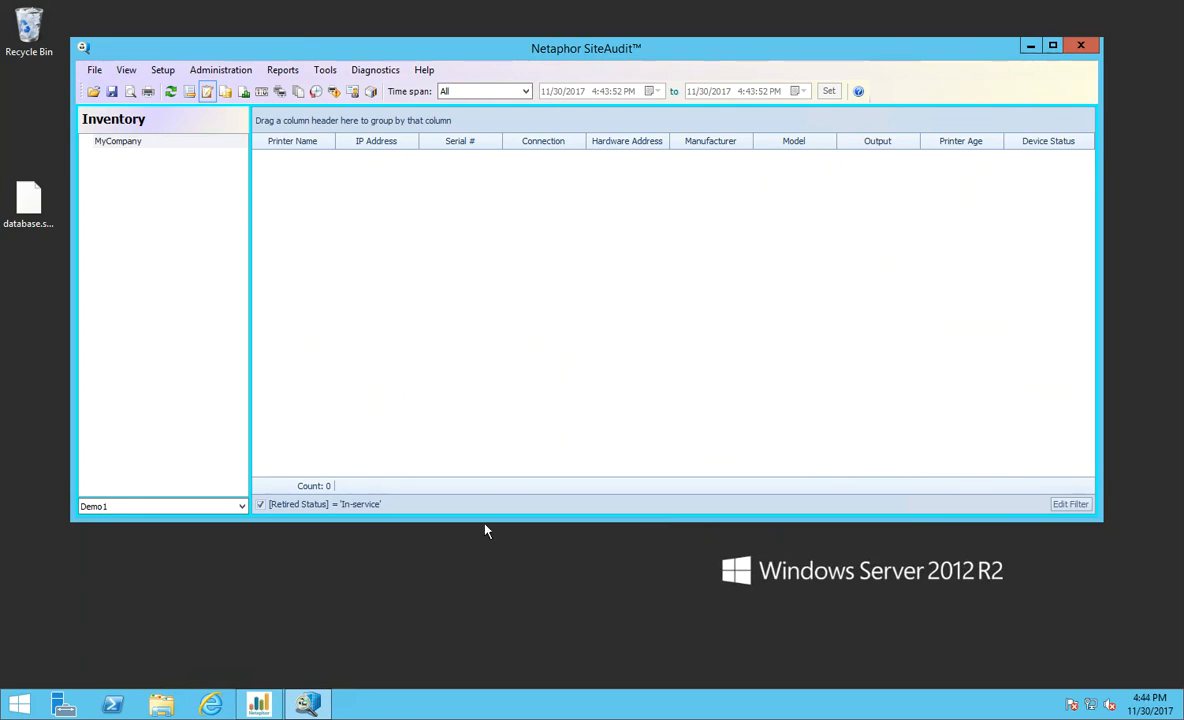
Step: Enlarge the application window and rename the company MyCompany as Hosted Customer in its company information
drag(481, 519, 479, 596)
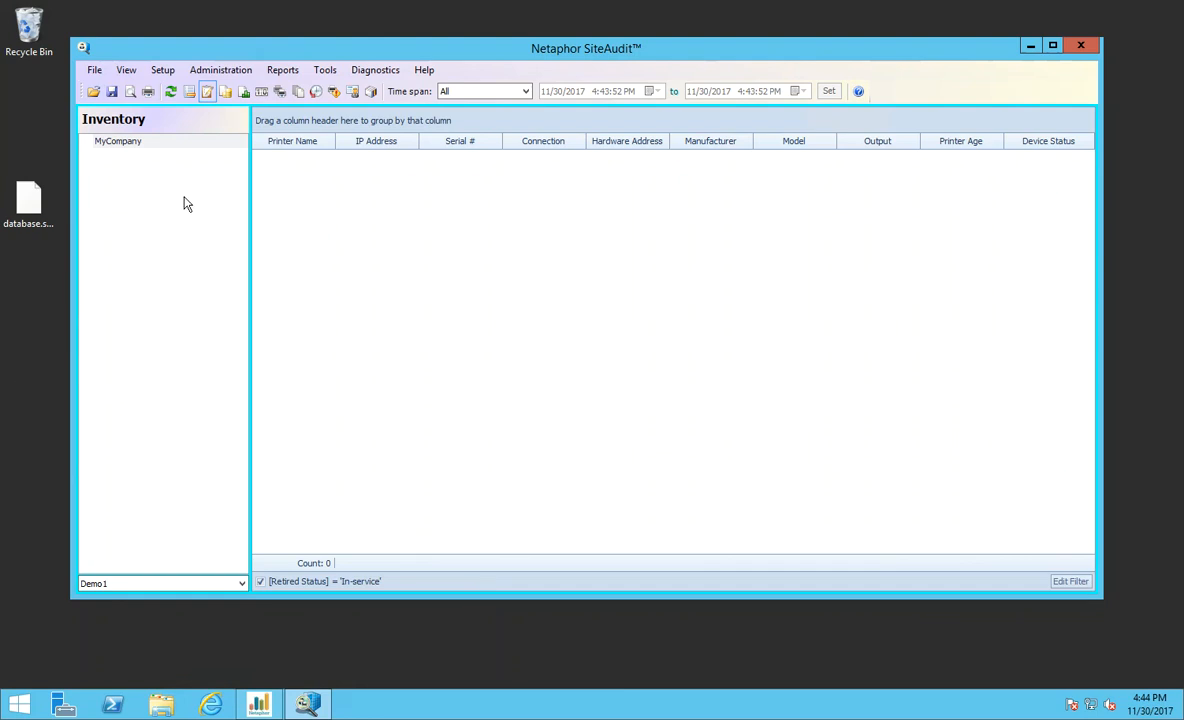
right_click(137, 147)
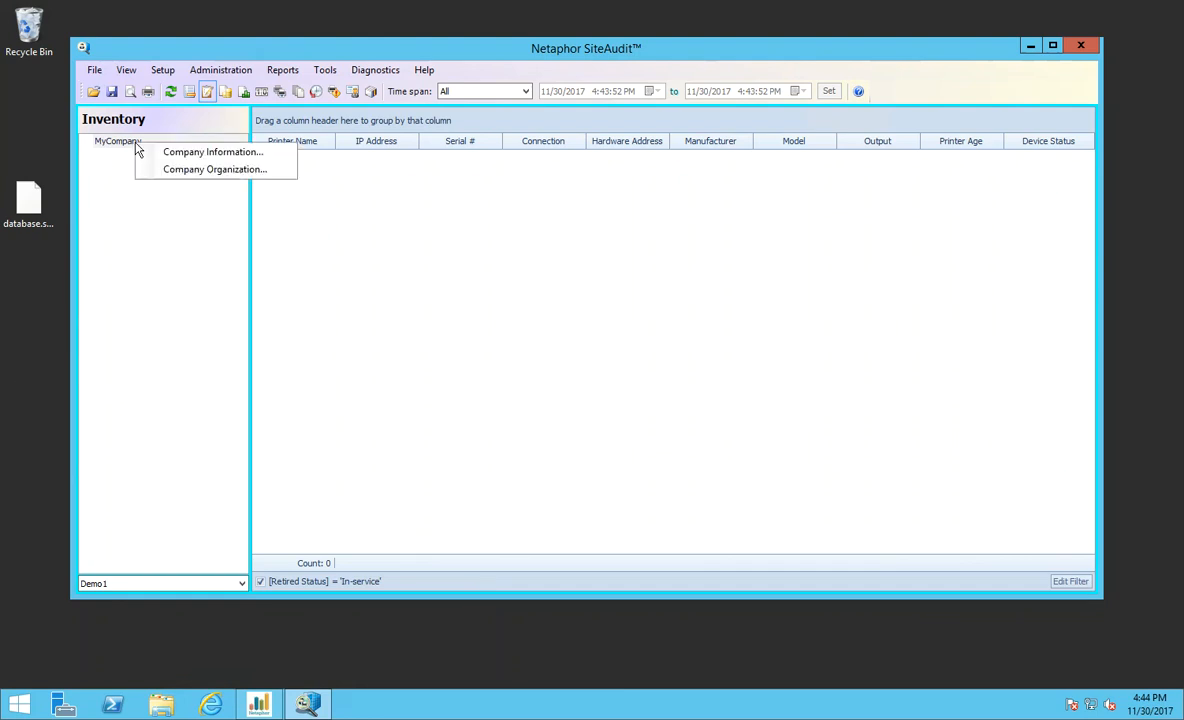
click(186, 151)
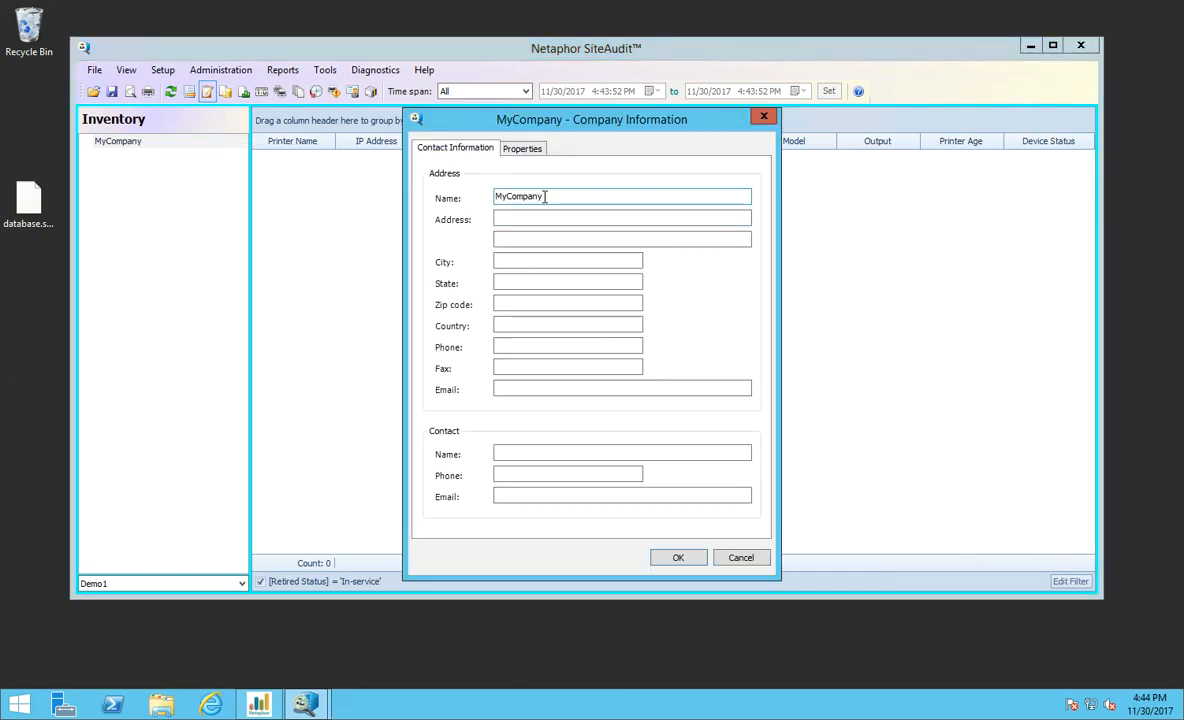
drag(544, 196, 436, 218)
text(Hosted Customer)
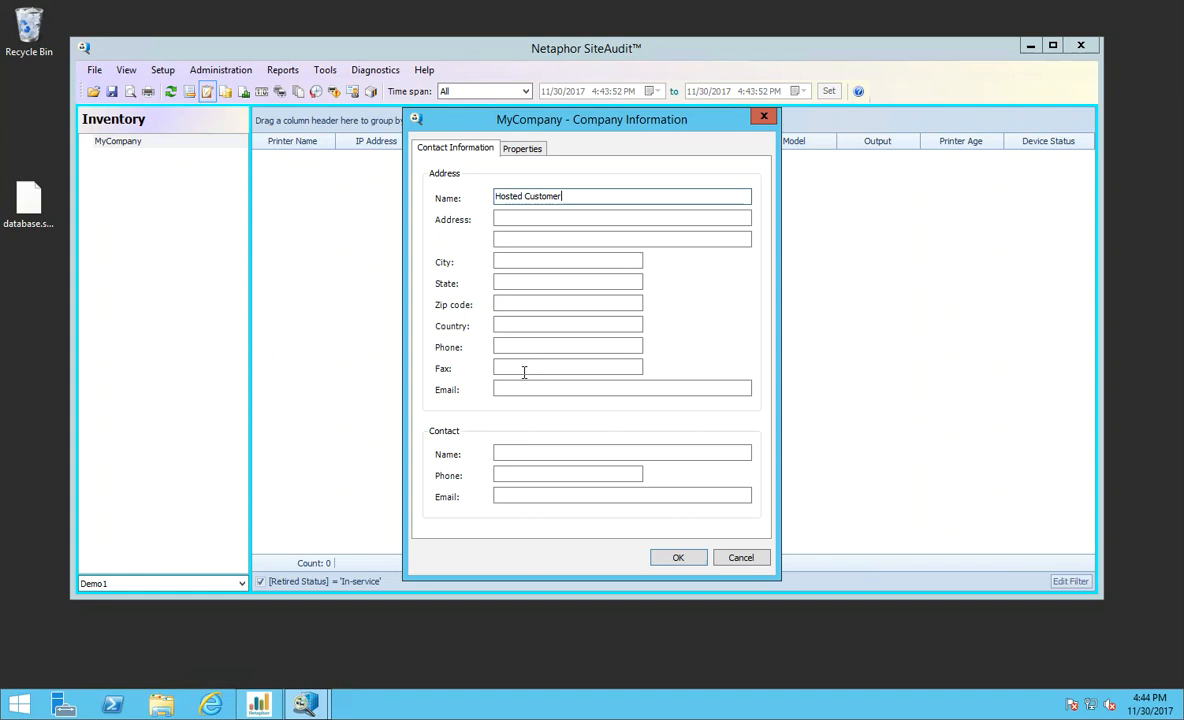
click(679, 557)
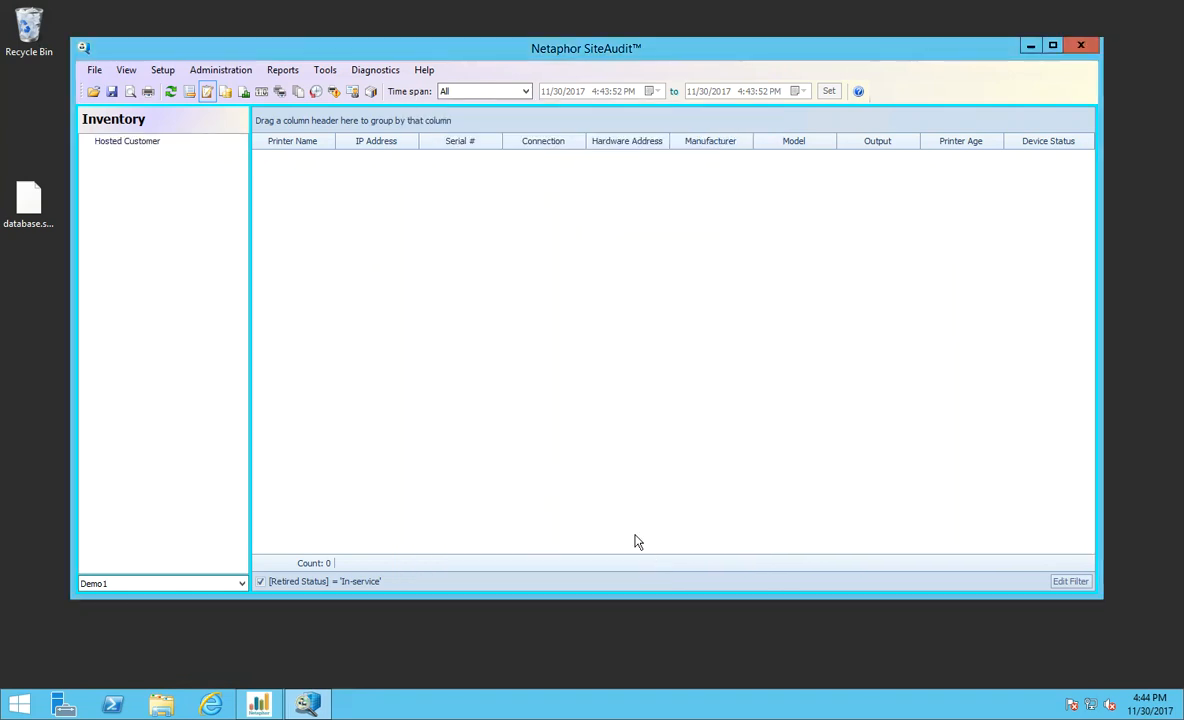
Step: Add the network 10.0.3.0 with mask 255.255.255.0 to the networks scanned by discovery
click(163, 71)
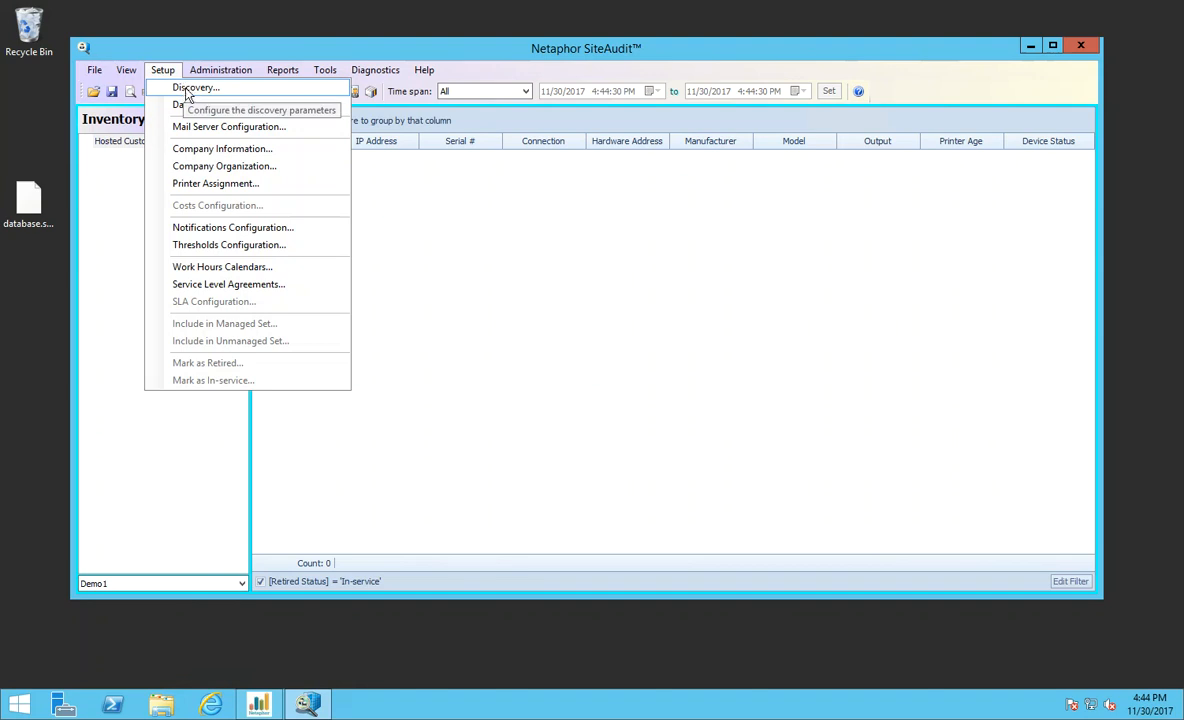
click(185, 89)
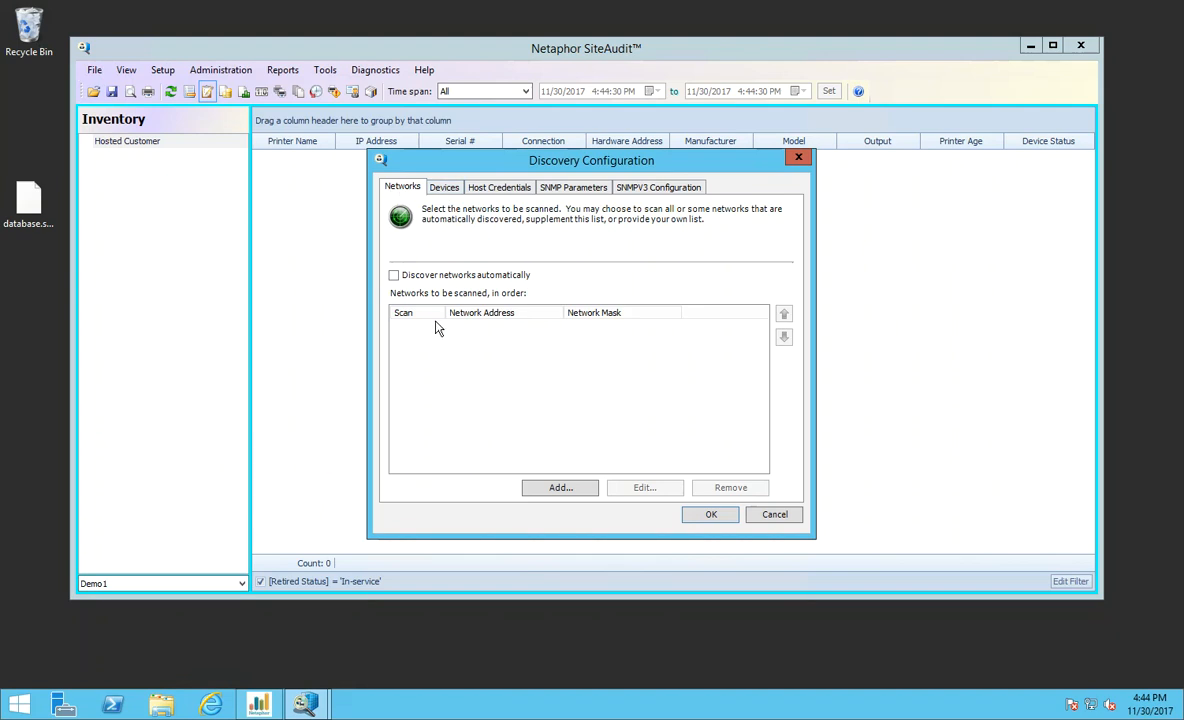
click(587, 487)
text(10.0.3.0)
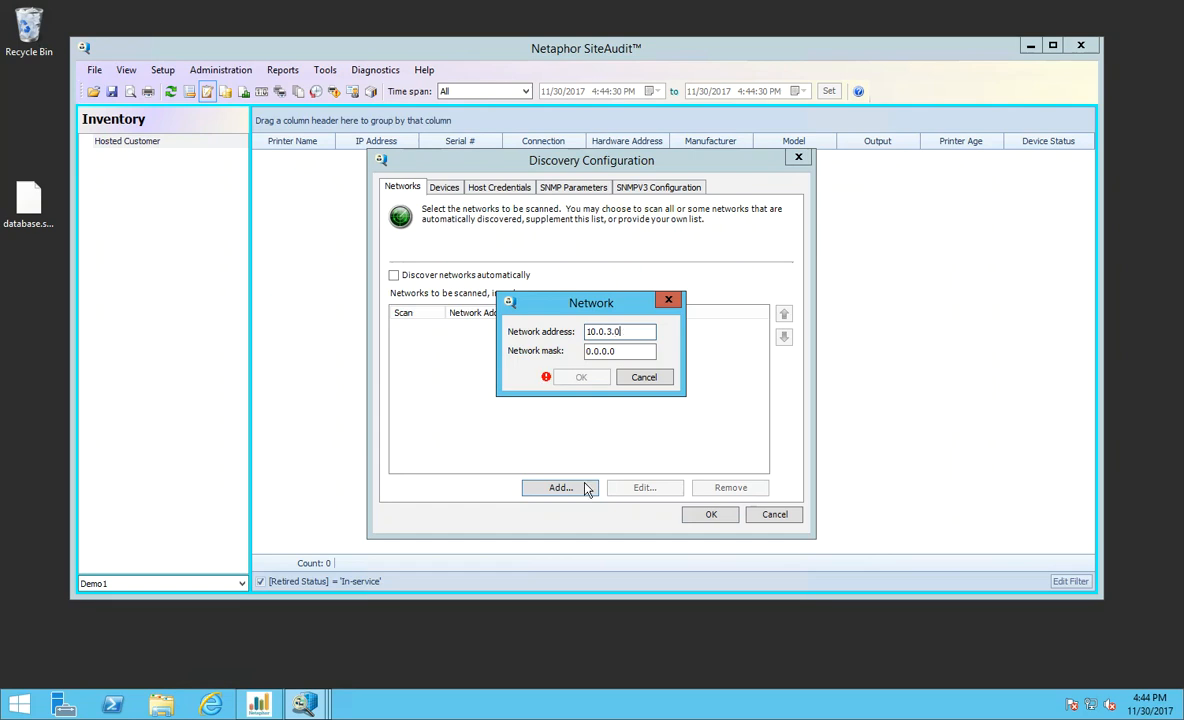
key(Tab)
text(255.255.255.0)
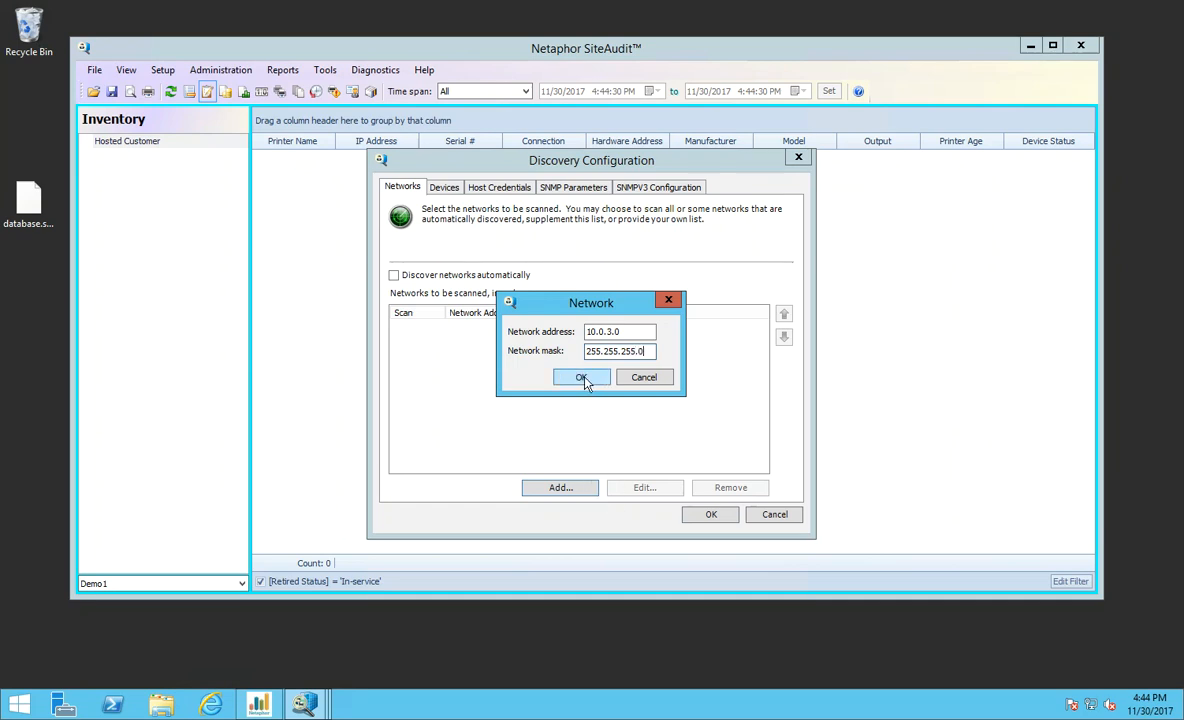
click(583, 380)
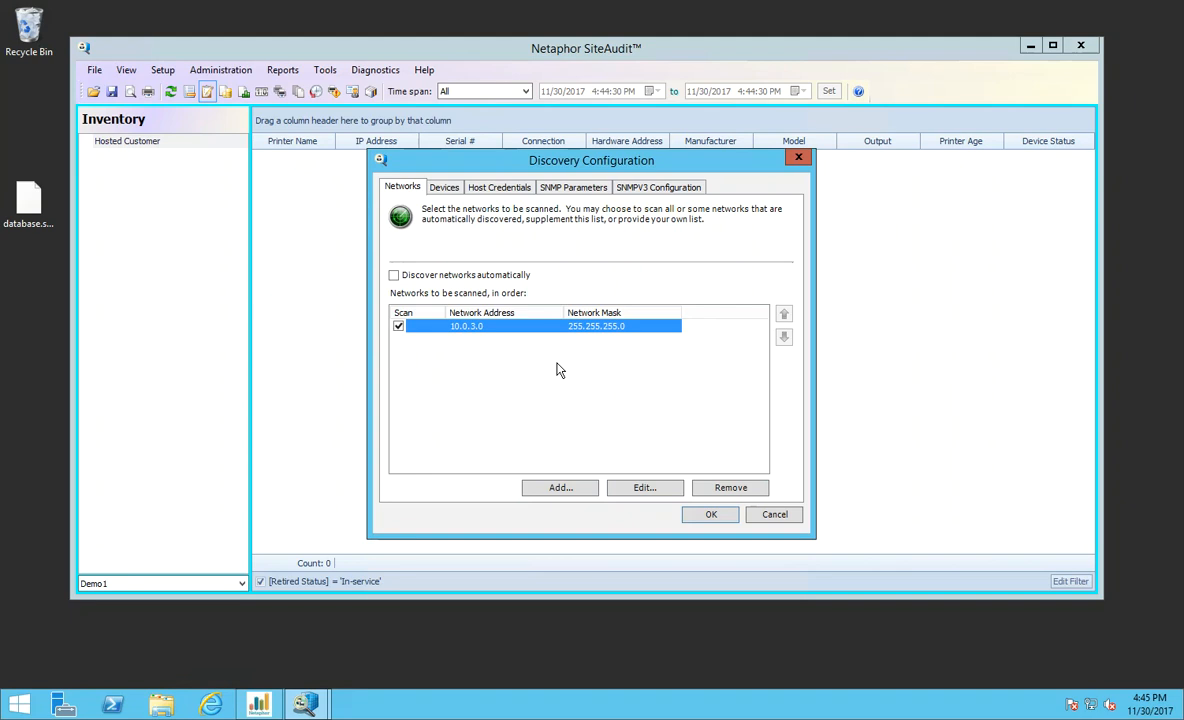
Step: Check the SNMP community strings that discovery tries and return to the list of networks
click(553, 187)
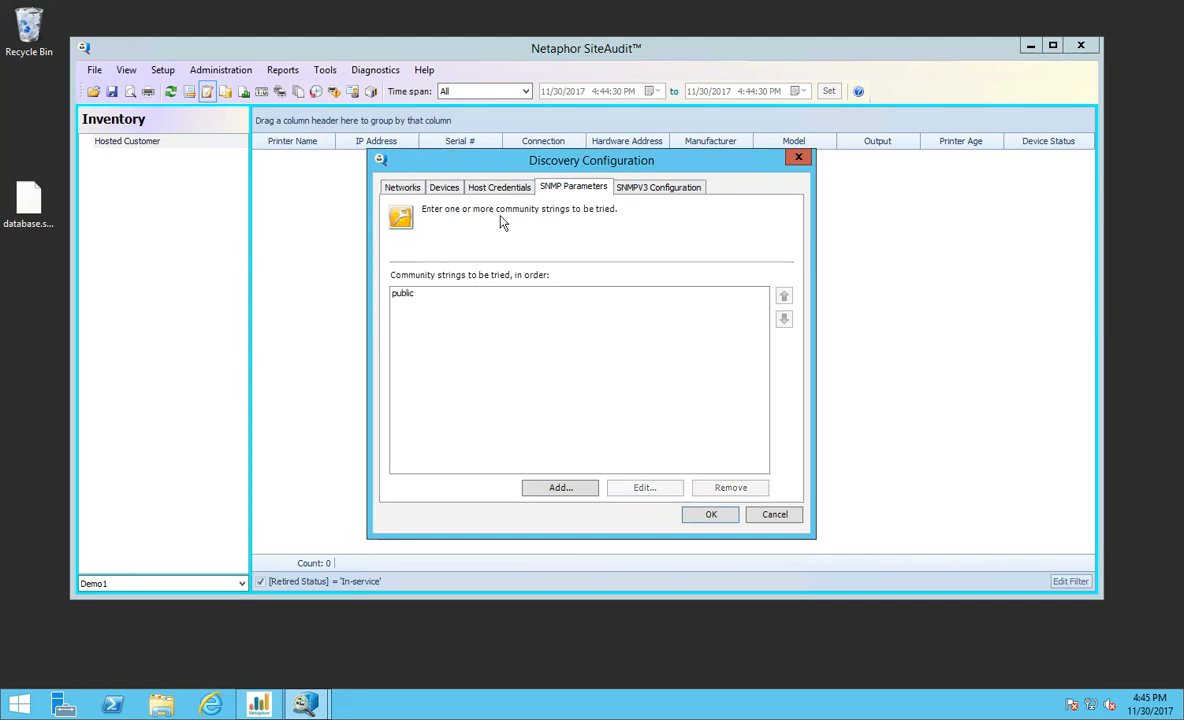
click(404, 294)
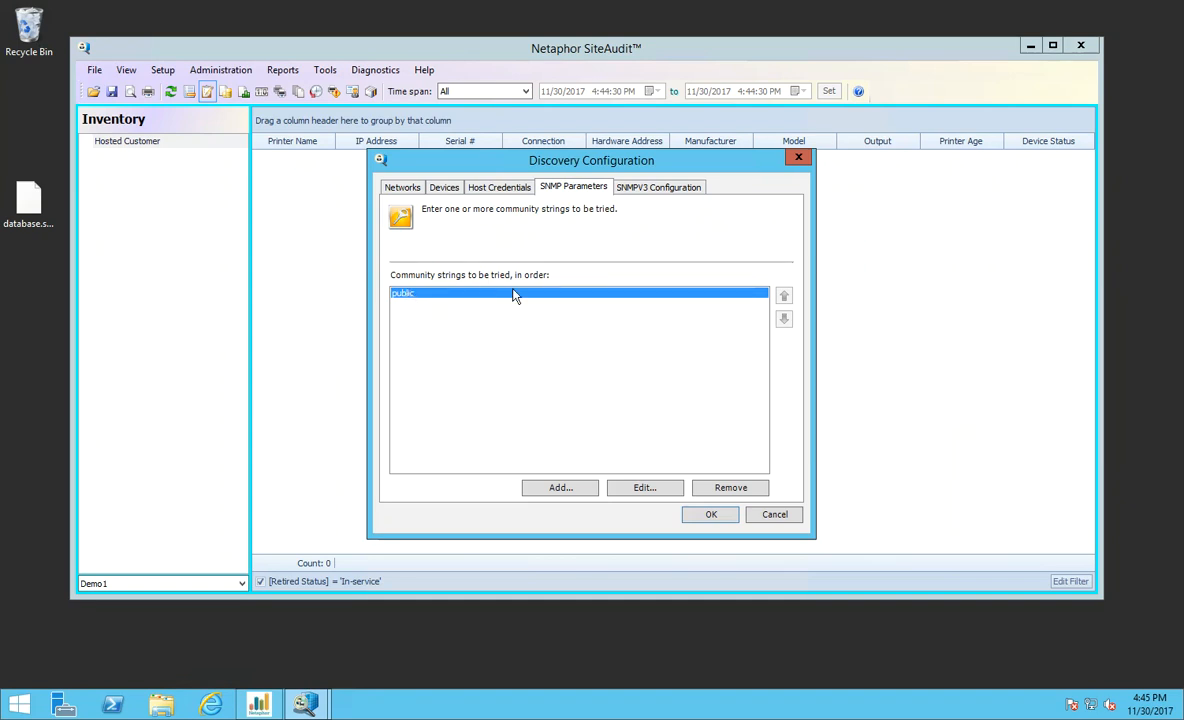
click(405, 189)
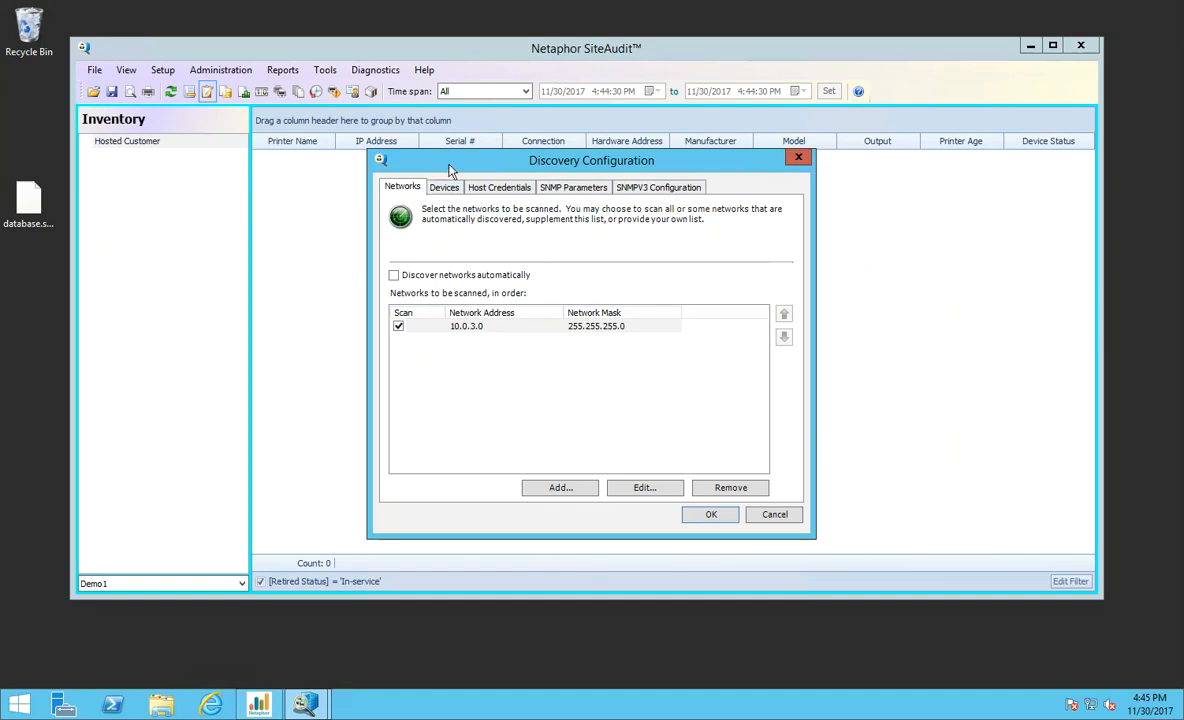
Step: Add the single device 10.0.1.17 to the additional devices scanned by discovery
click(443, 187)
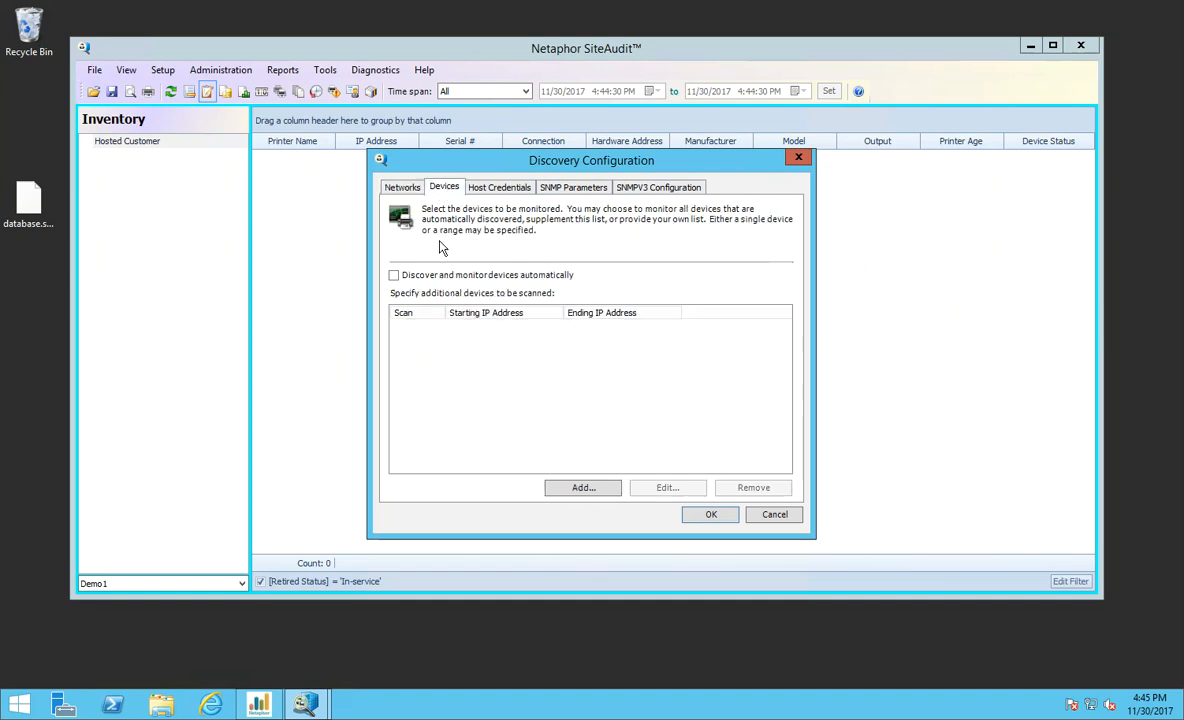
click(583, 488)
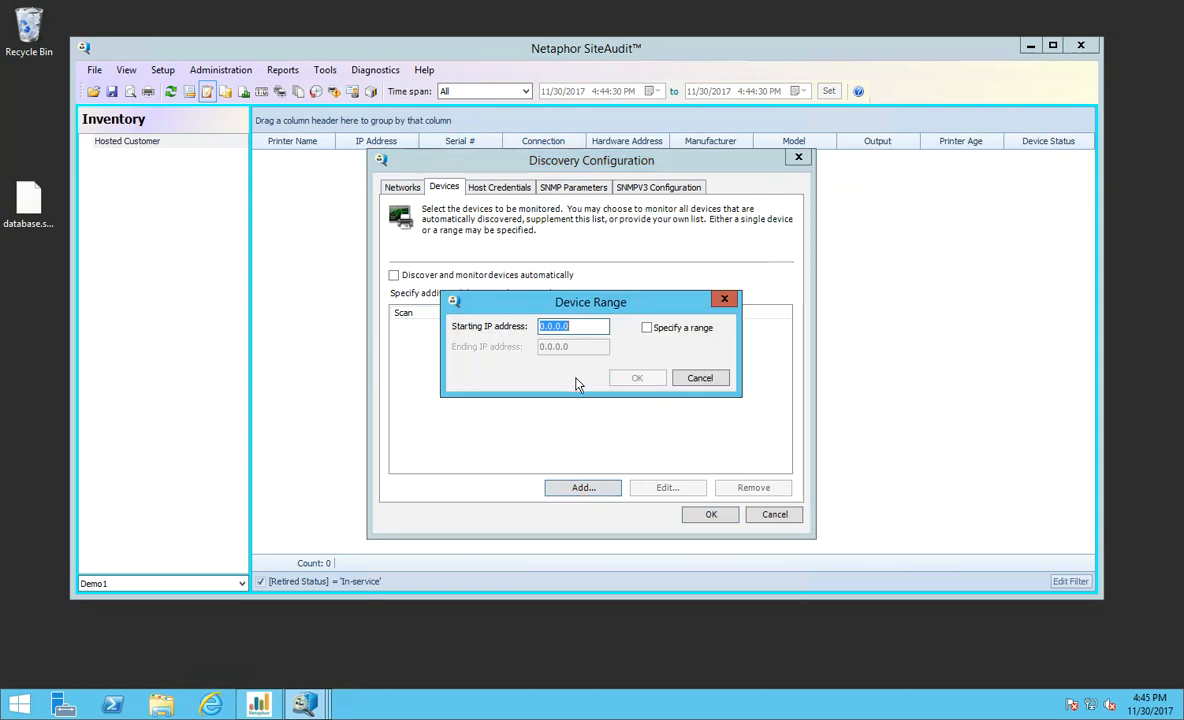
text(10.0)
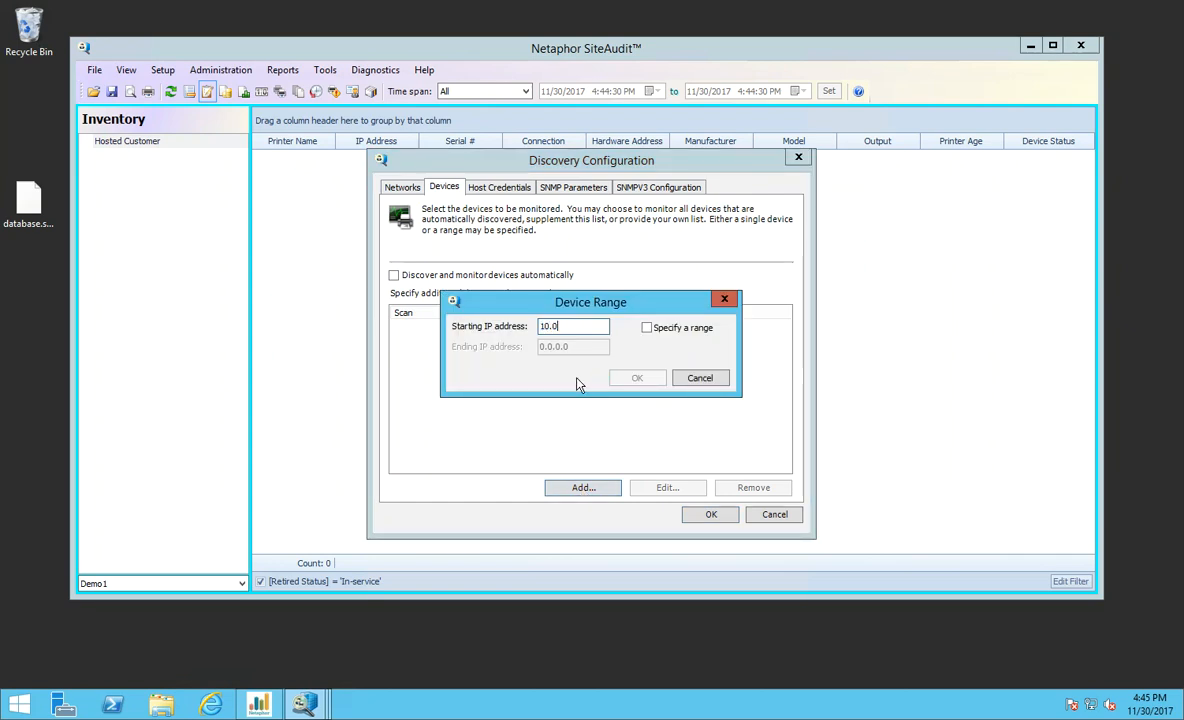
text(.1.17)
click(639, 376)
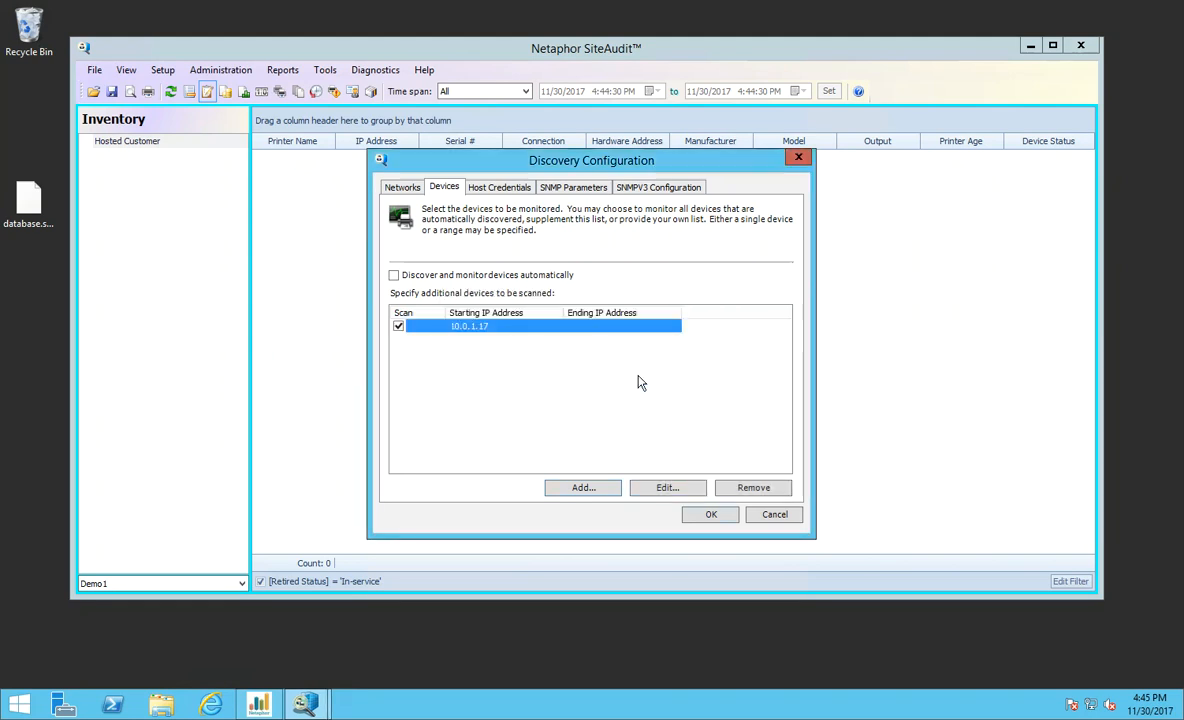
Step: Add a device range from 10.0.1.55 to 10.0.1.200 to the additional devices scanned by discovery
click(581, 488)
text(10.0.1.55)
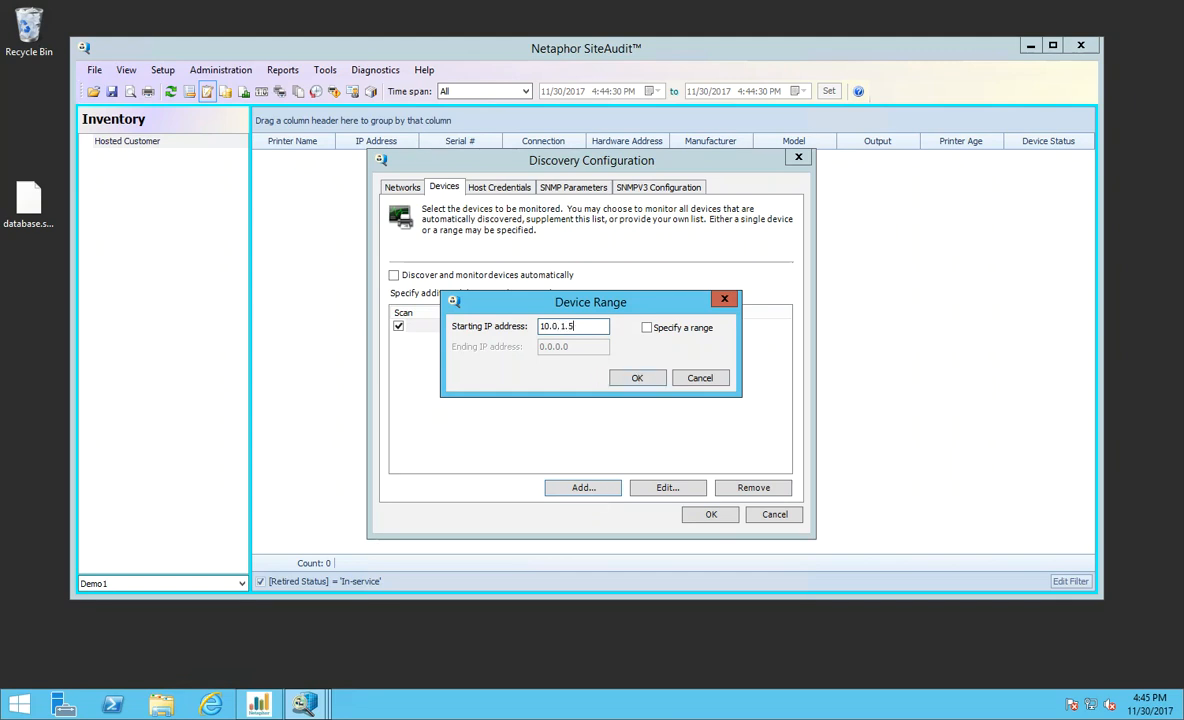
click(647, 328)
click(580, 347)
key(BackSpace)
key(BackSpace)
text(200)
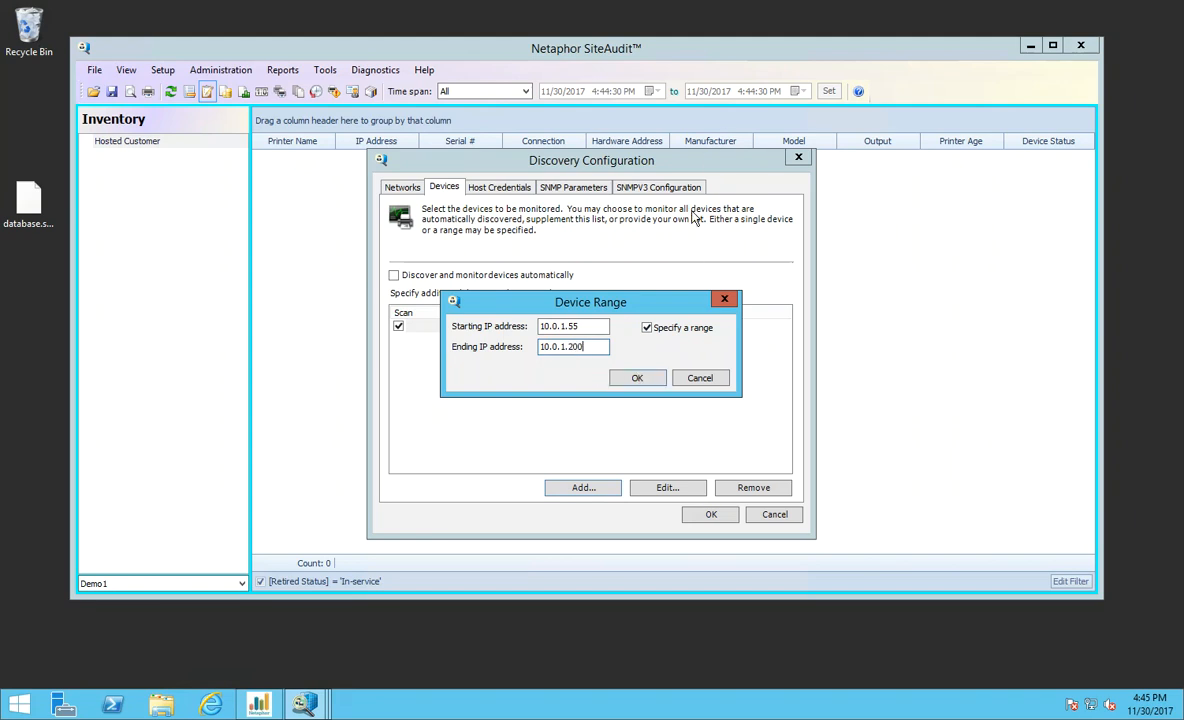
click(637, 378)
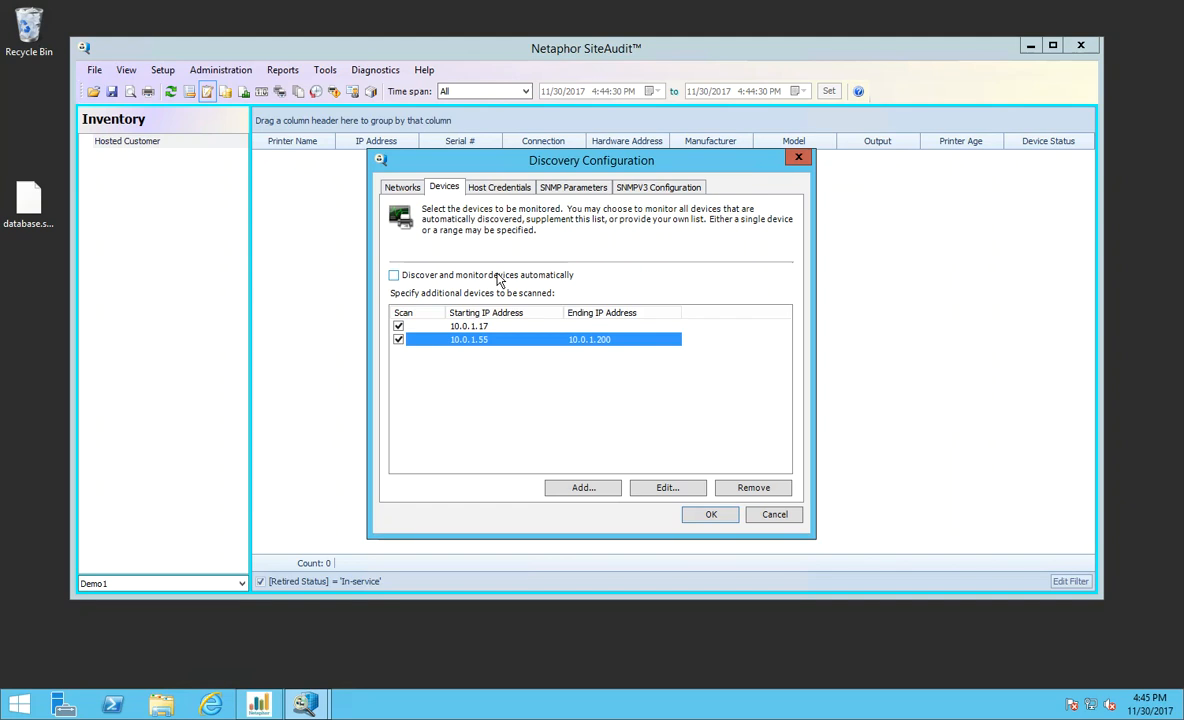
Step: Toggle the host credential options for direct-connect devices and print job collection, and save the discovery configuration
click(490, 189)
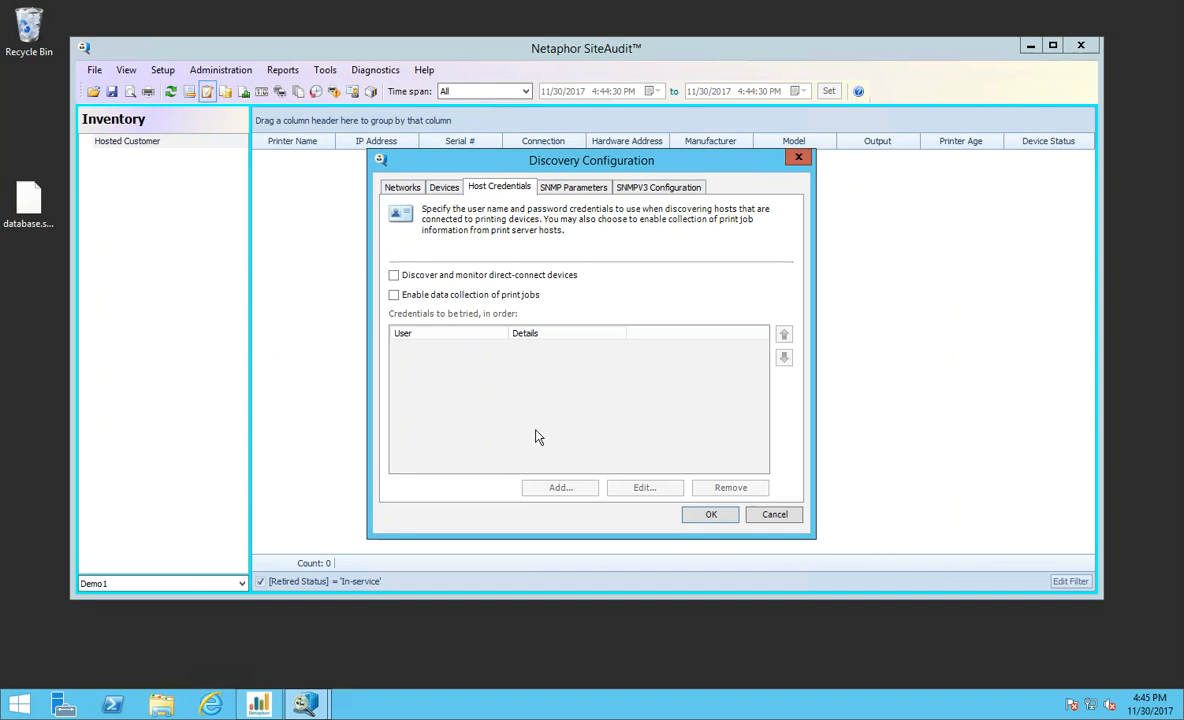
click(394, 297)
click(394, 275)
click(393, 294)
click(715, 518)
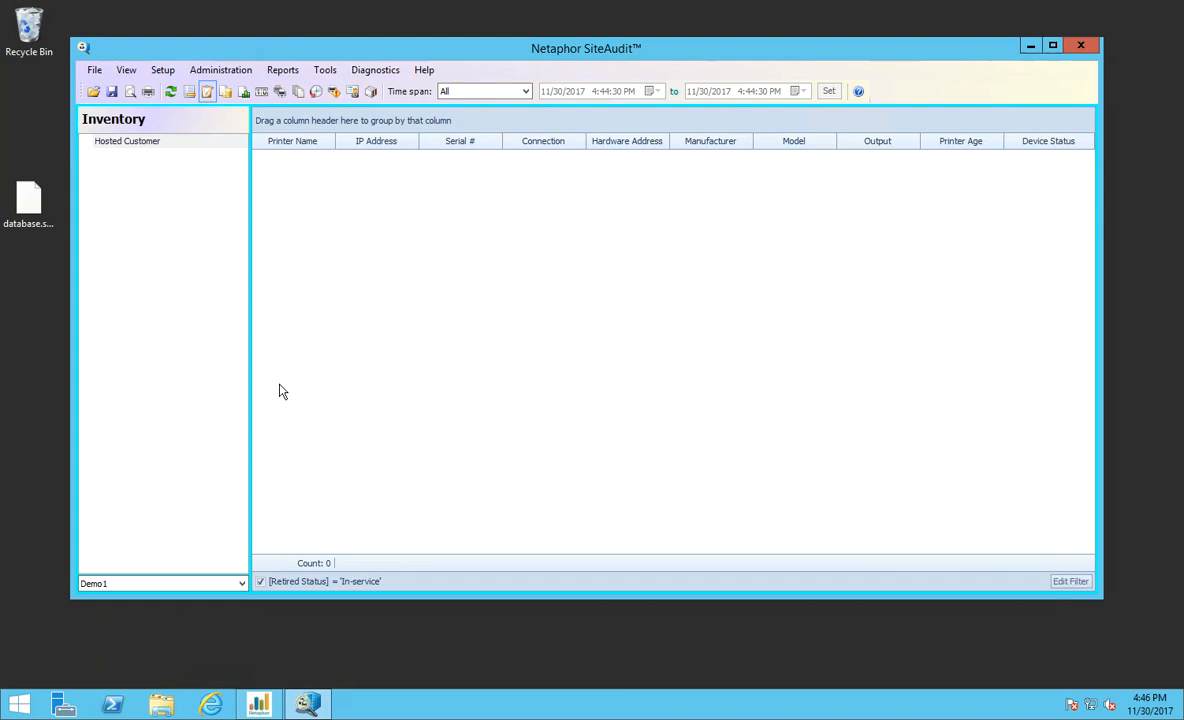
Step: Select the database.sakey key file on the desktop
click(30, 205)
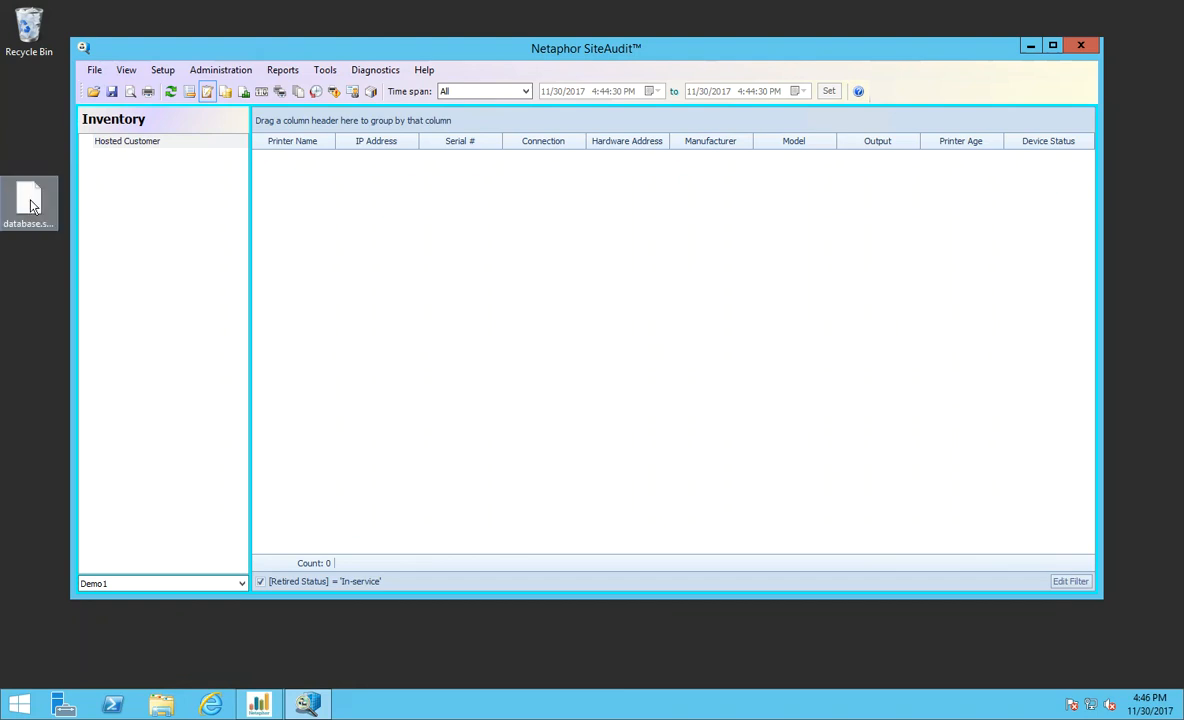